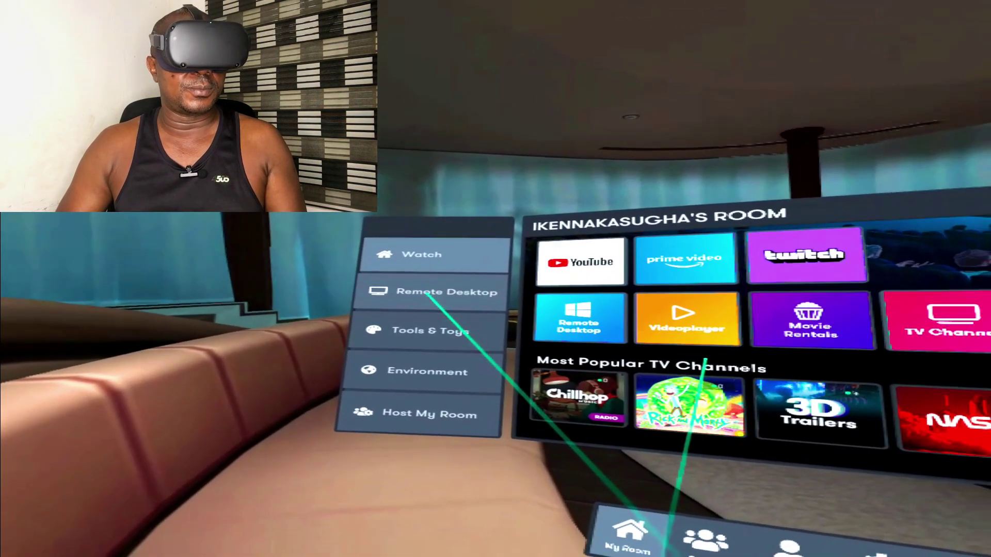
Open the Remote Desktop page from the room menu's side list
{"action": "left_click", "coordinate": [427, 296]}
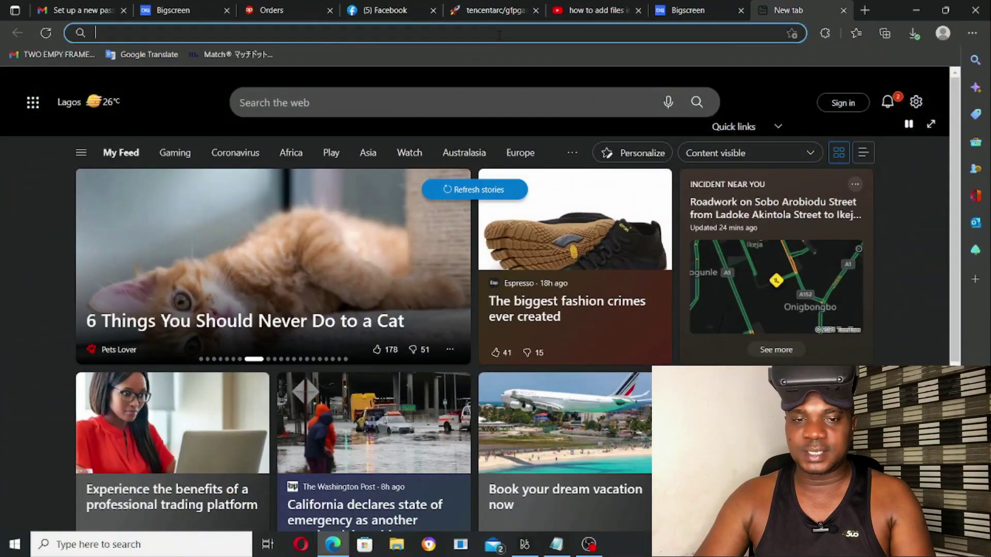
Go to bigscreenvr.com/remotedesktop in the Edge address bar
{"action": "left_click", "coordinate": [499, 35]}
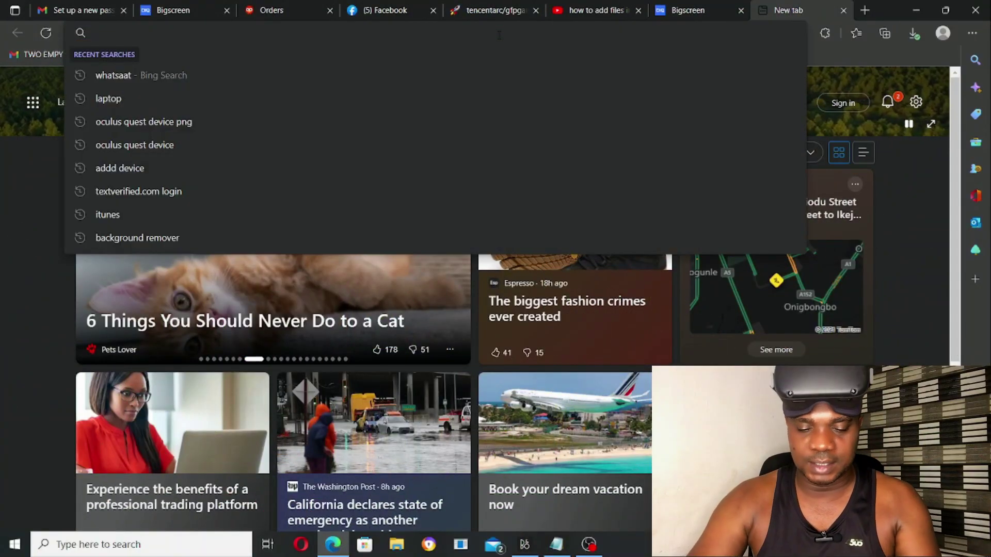
{"action": "type", "text": "bigscreenvr.com/"}
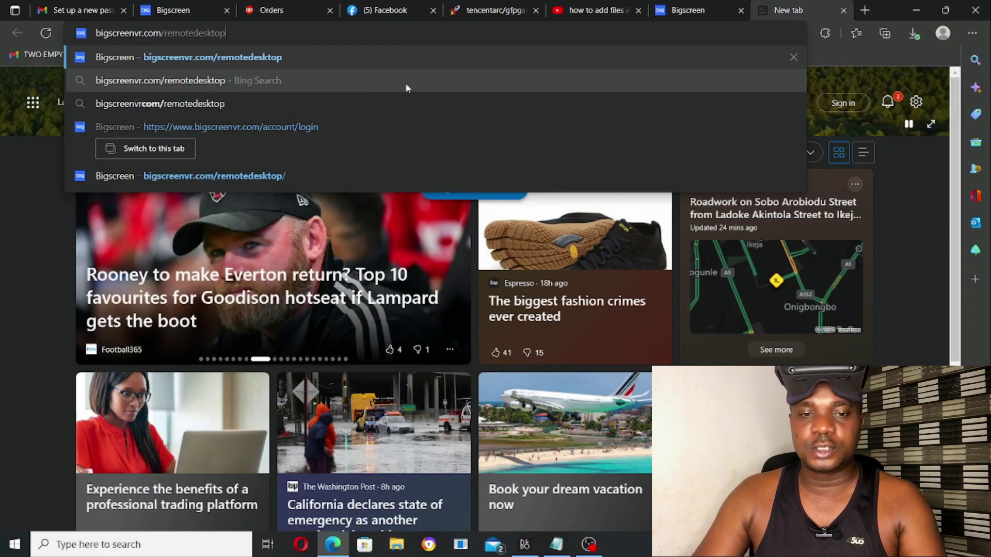
{"action": "key", "text": "Return"}
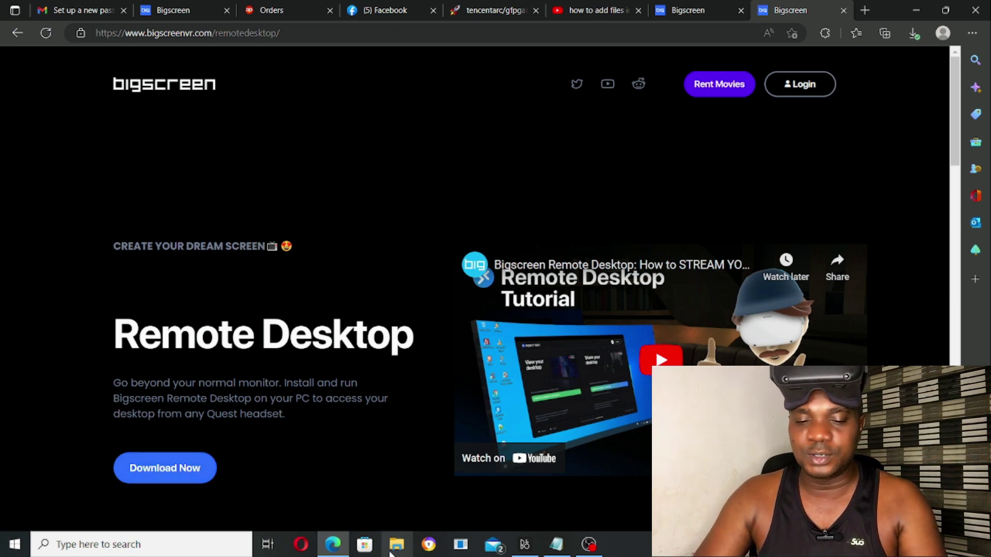
Run the BigscreenRemoteDesktopSetup installer from the Downloads folder in File Explorer
{"action": "left_click", "coordinate": [396, 544]}
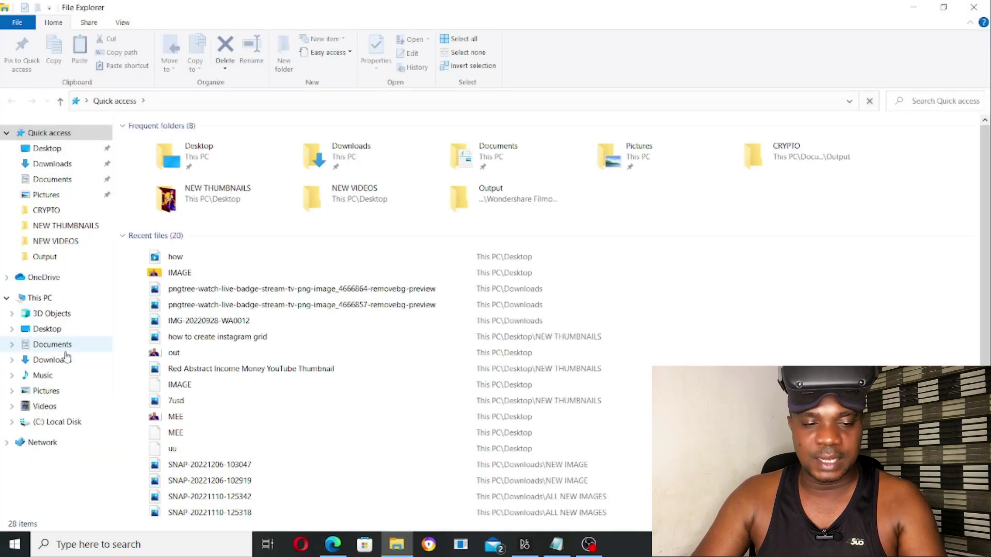
{"action": "left_click", "coordinate": [53, 359]}
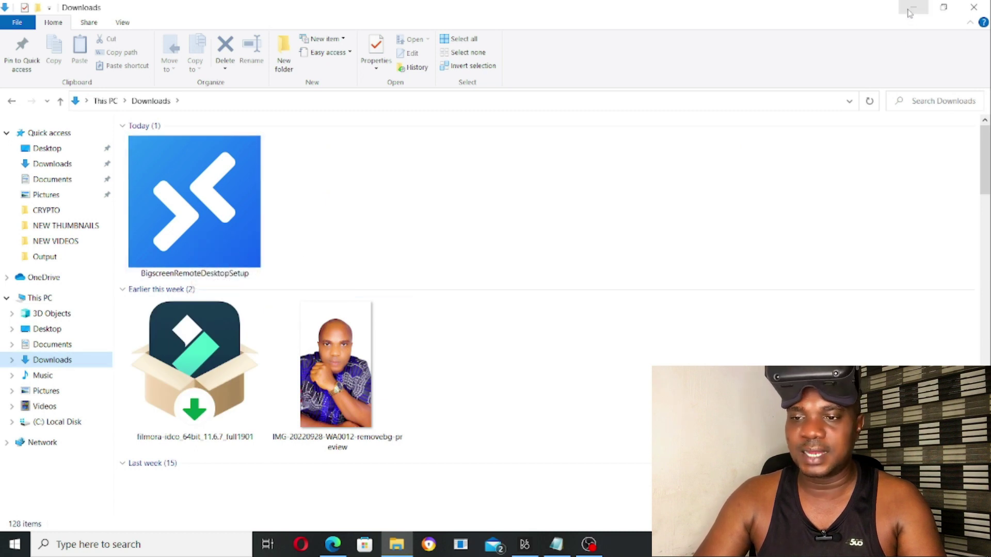
{"action": "right_click", "coordinate": [205, 177]}
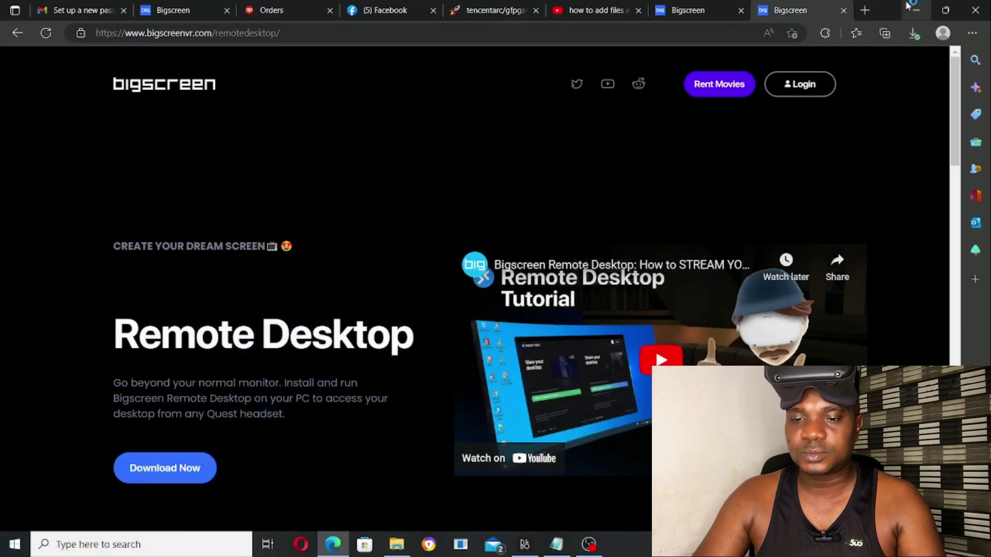
Allow Bigscreen Remote Desktop through the Windows firewall on both private and public networks
{"action": "left_click", "coordinate": [912, 7]}
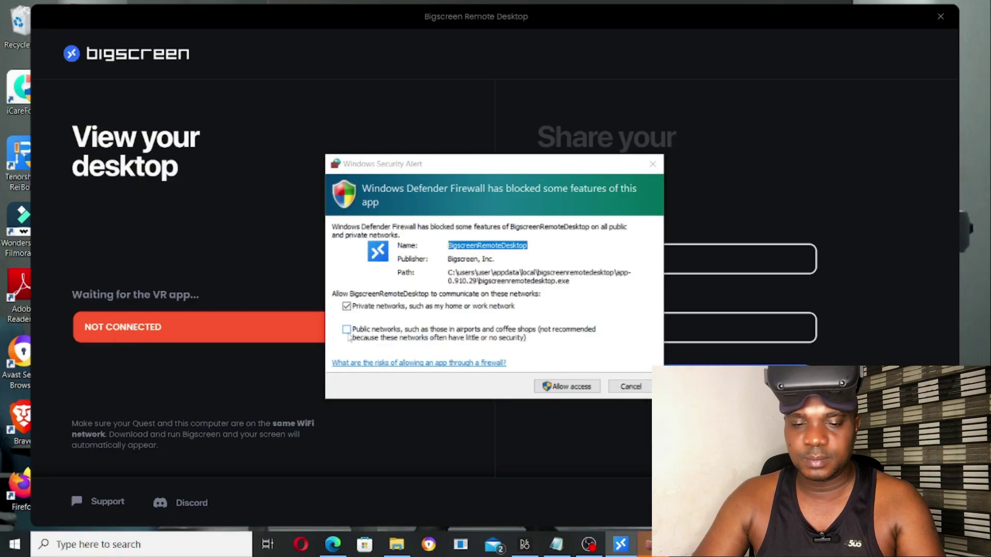
{"action": "left_click", "coordinate": [349, 331]}
{"action": "left_click", "coordinate": [565, 387]}
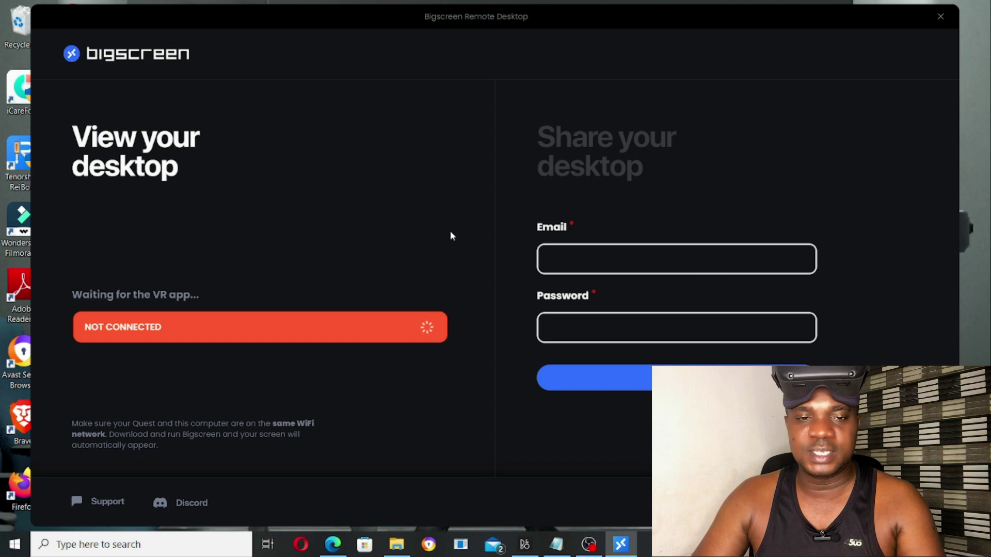
{"action": "left_click", "coordinate": [591, 257]}
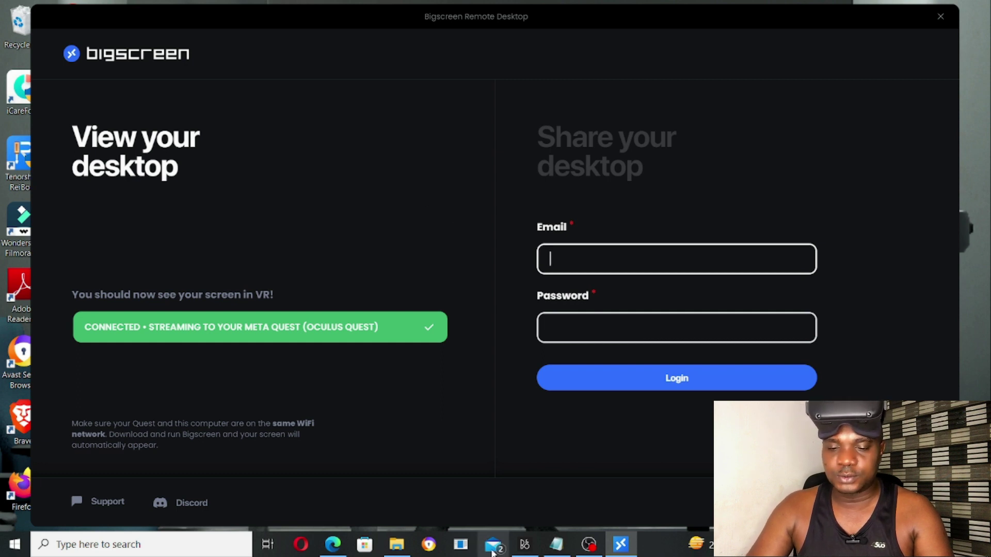
{"action": "left_click", "coordinate": [331, 544]}
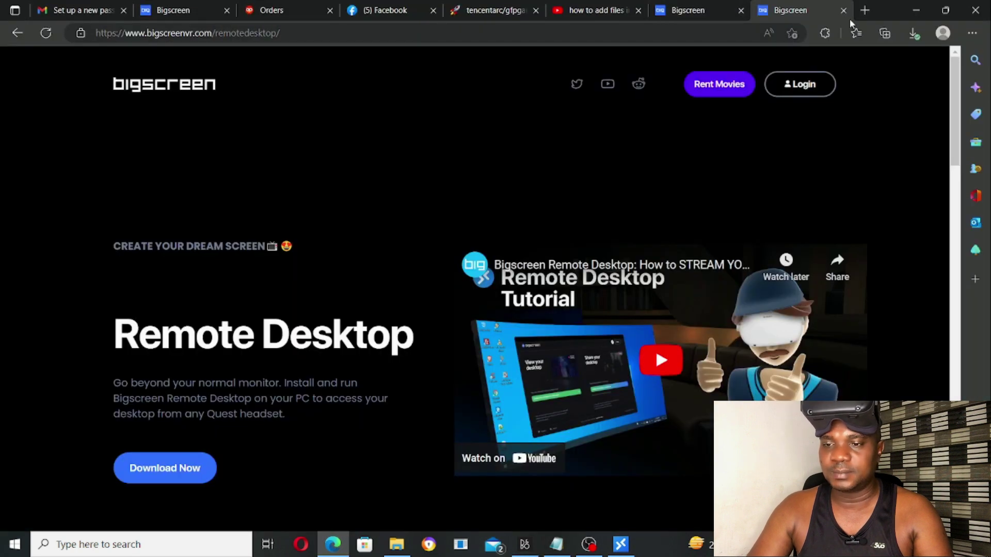
Load the Bigscreen home page in a new tab by pasting the address without 'remotedesktop'
{"action": "left_click", "coordinate": [865, 10]}
{"action": "right_click", "coordinate": [625, 34]}
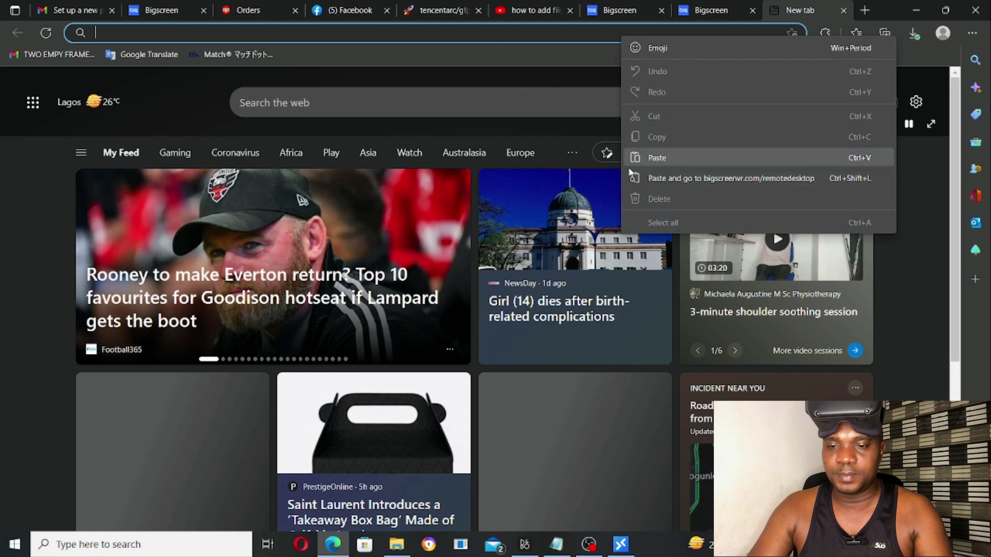
{"action": "left_click", "coordinate": [651, 156]}
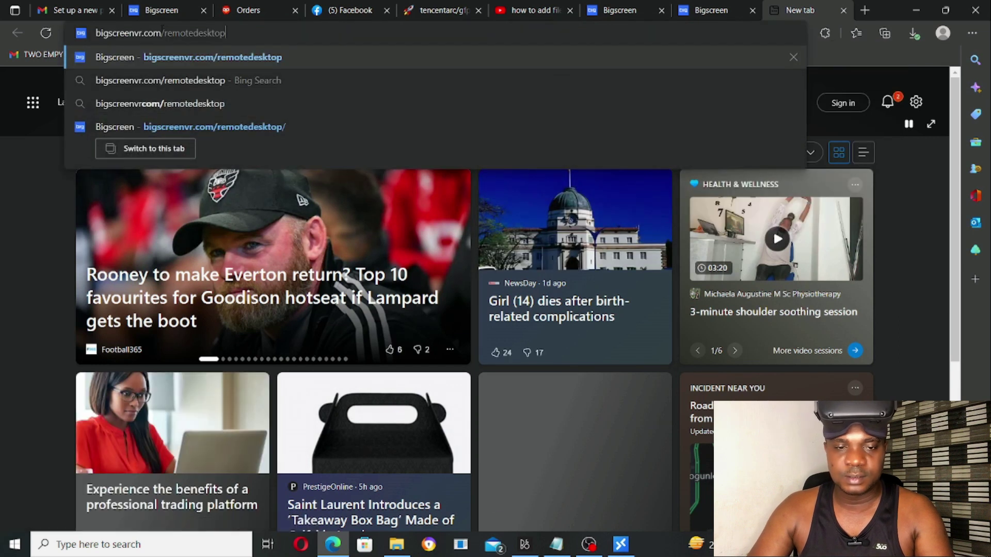
{"action": "key", "text": "ctrl+shift+Left"}
{"action": "key", "text": "BackSpace"}
{"action": "key", "text": "Return"}
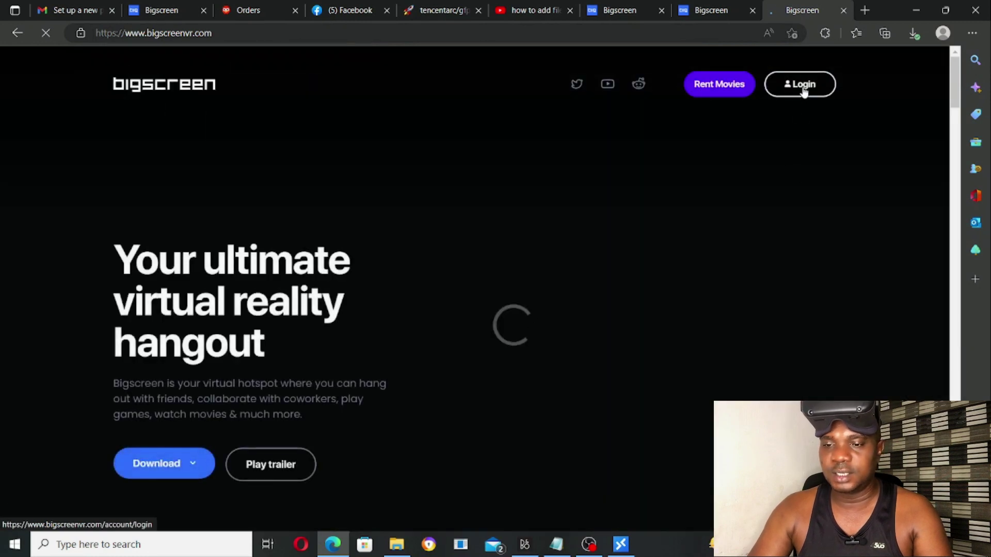
Open the Account Login page and scroll down its form
{"action": "left_click", "coordinate": [803, 89]}
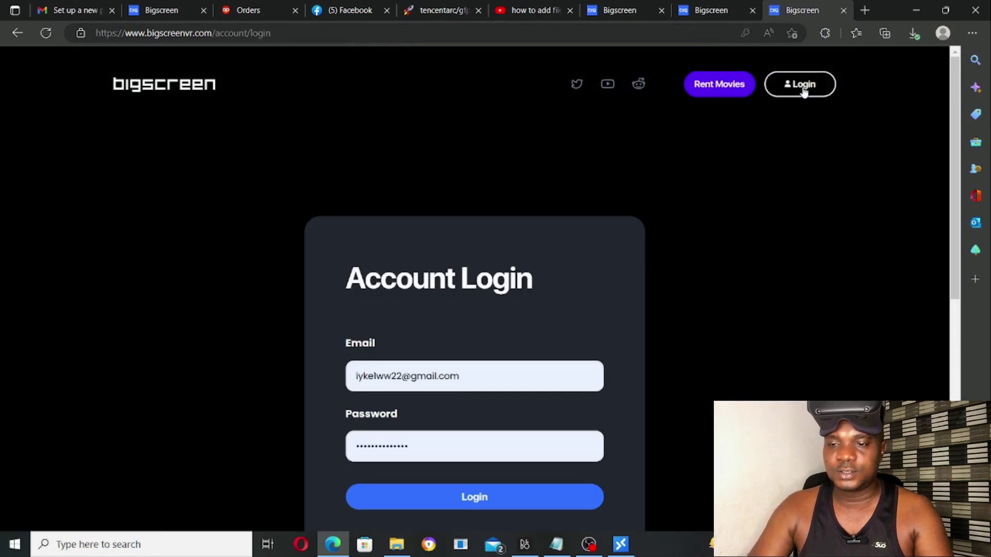
{"action": "scroll", "coordinate": [559, 254], "scroll_direction": "down", "scroll_amount": 3}
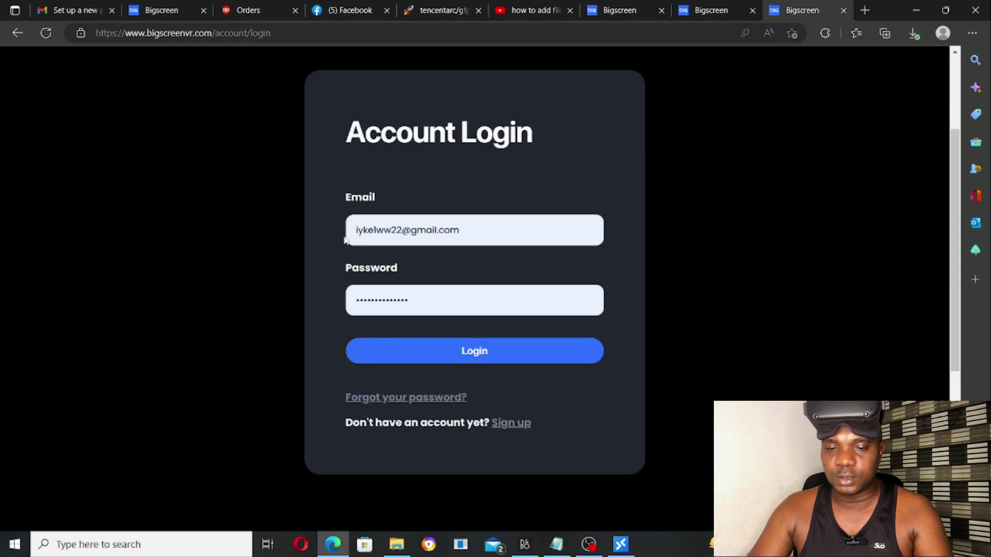
{"action": "scroll", "coordinate": [448, 362], "scroll_direction": "down", "scroll_amount": 2}
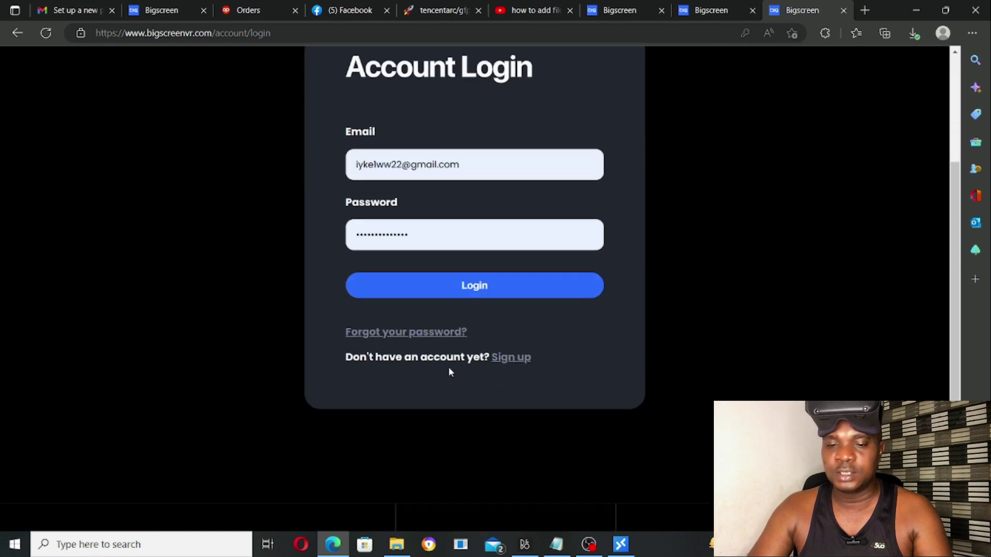
Switch to the New Account sign-up form and scroll through its fields
{"action": "left_click", "coordinate": [523, 356]}
{"action": "scroll", "coordinate": [524, 322], "scroll_direction": "down", "scroll_amount": 3}
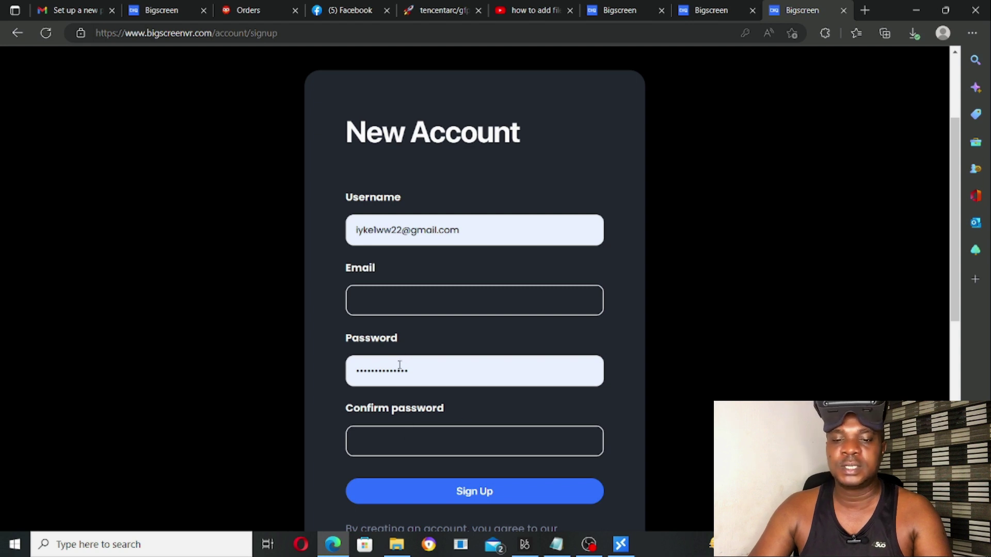
{"action": "scroll", "coordinate": [490, 347], "scroll_direction": "down", "scroll_amount": 4}
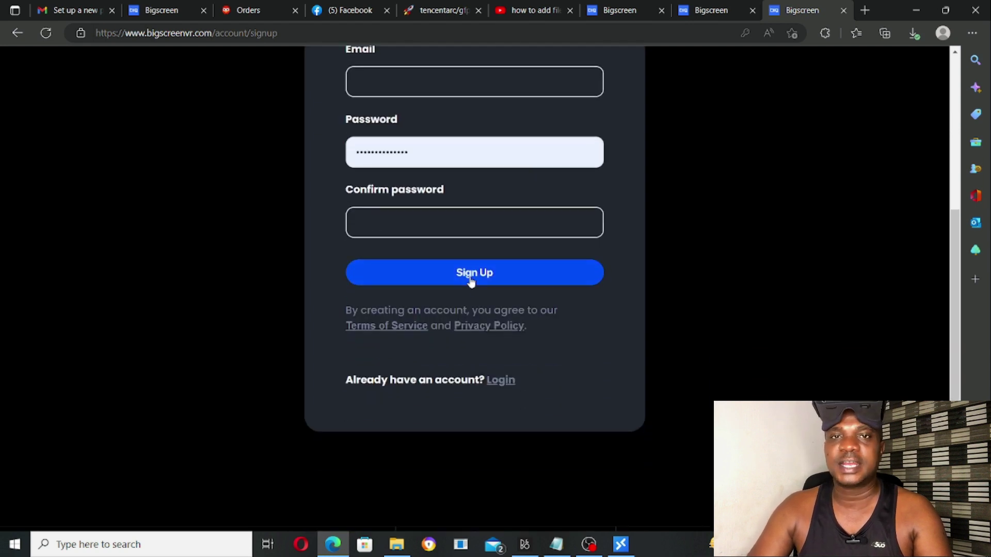
{"action": "scroll", "coordinate": [334, 235], "scroll_direction": "up", "scroll_amount": 5}
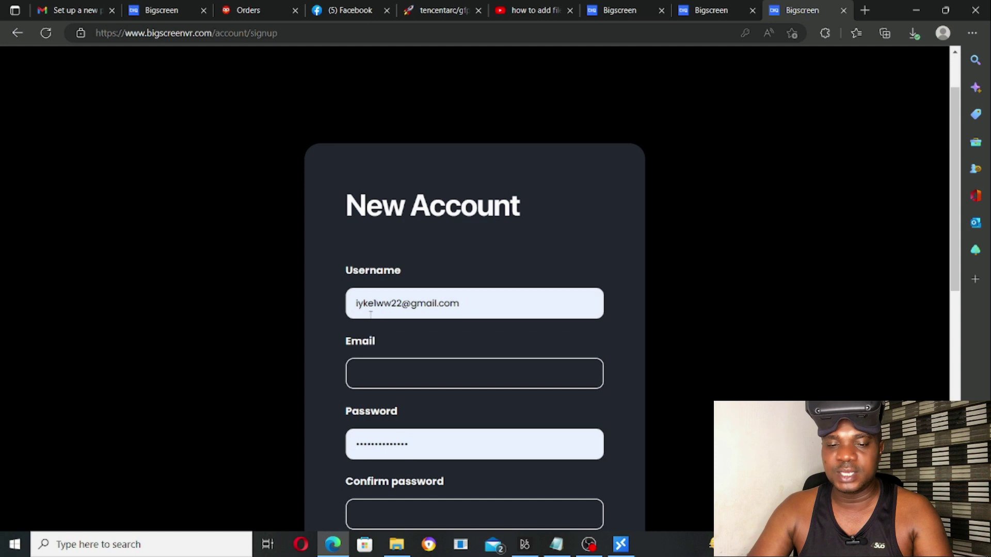
{"action": "scroll", "coordinate": [441, 292], "scroll_direction": "down", "scroll_amount": 3}
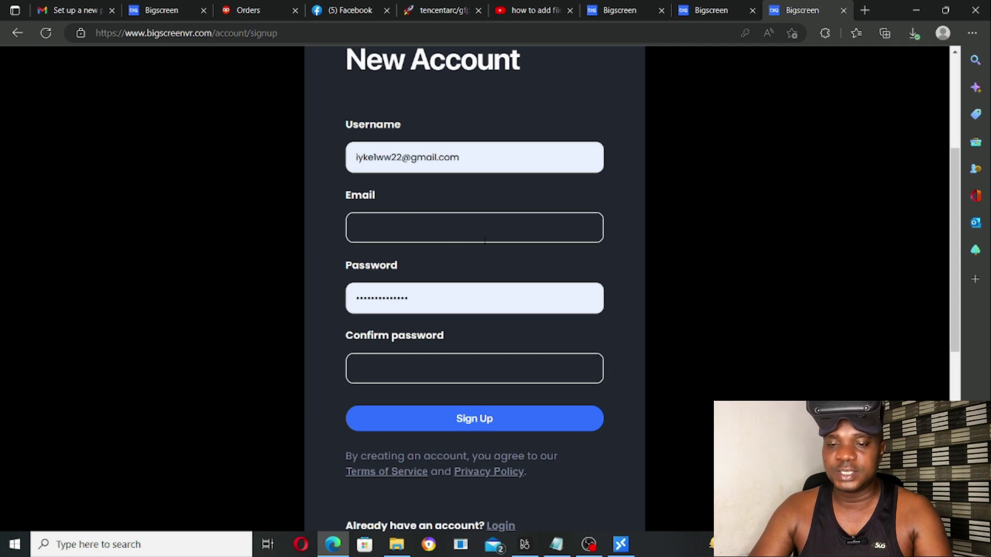
{"action": "scroll", "coordinate": [623, 138], "scroll_direction": "up", "scroll_amount": 4}
Return to Account Login and follow the 'Forgot your password?' link
{"action": "left_click", "coordinate": [800, 85]}
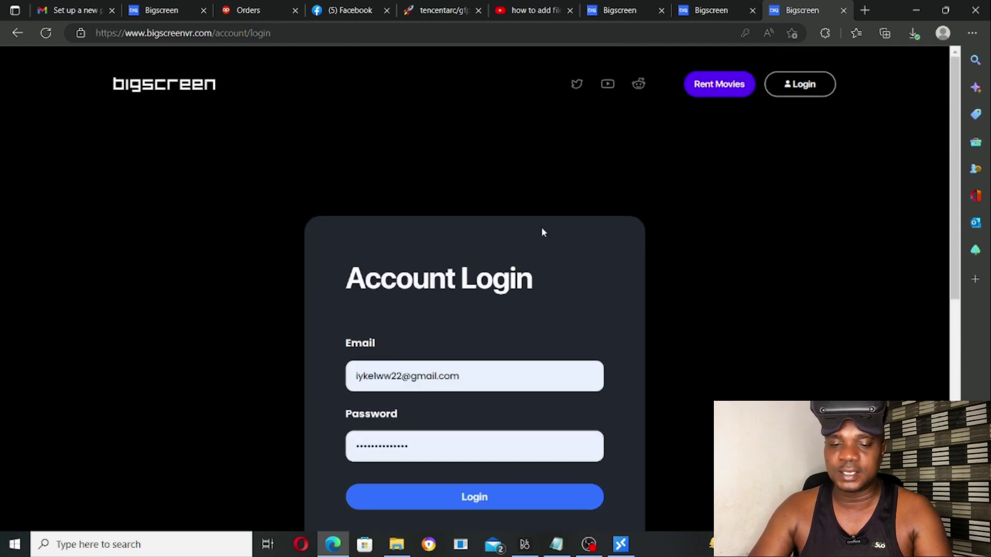
{"action": "scroll", "coordinate": [488, 311], "scroll_direction": "down", "scroll_amount": 4}
{"action": "left_click", "coordinate": [404, 326]}
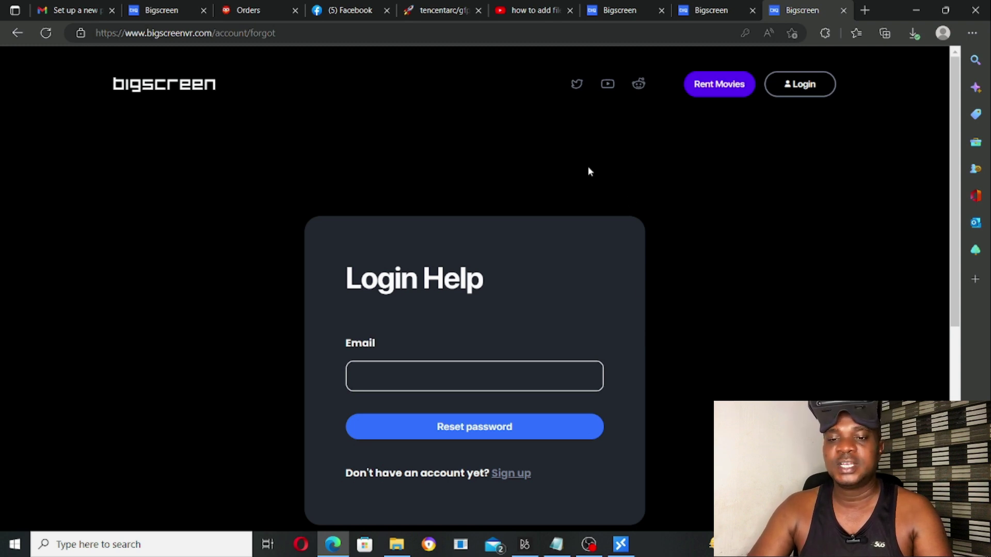
Log in to the Share your desktop form with the account e-mail and password
{"action": "left_click", "coordinate": [917, 10]}
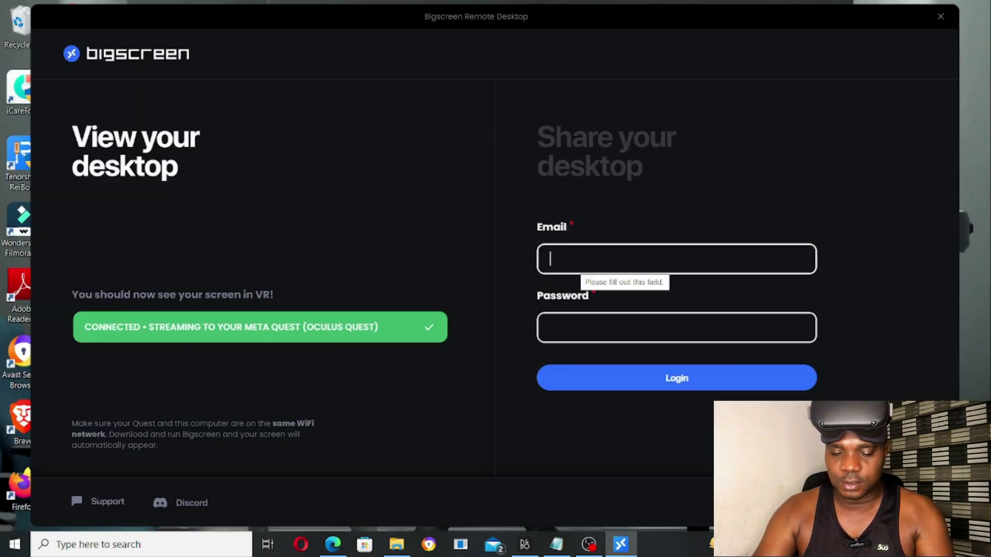
{"action": "left_click", "coordinate": [572, 335]}
{"action": "type", "text": "**************"}
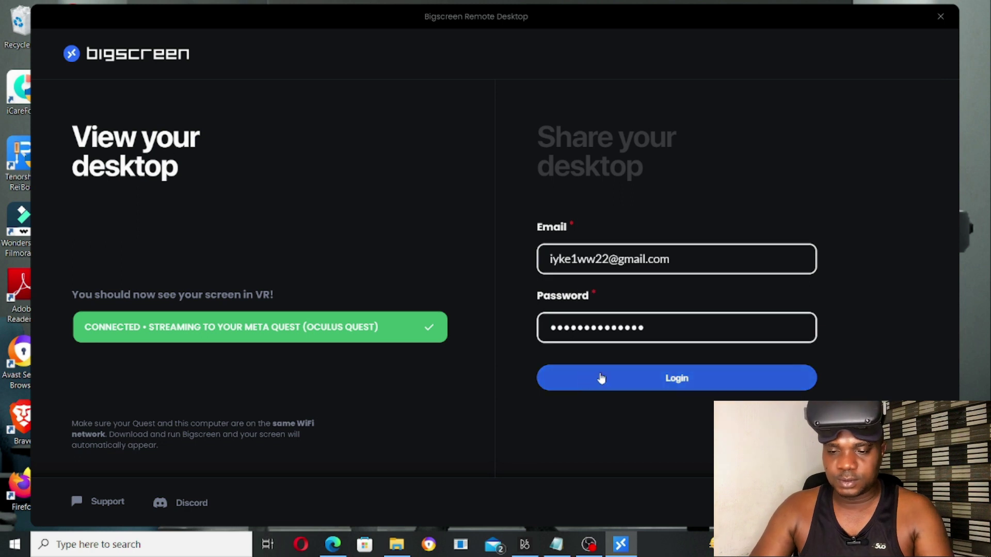
{"action": "left_click", "coordinate": [610, 388]}
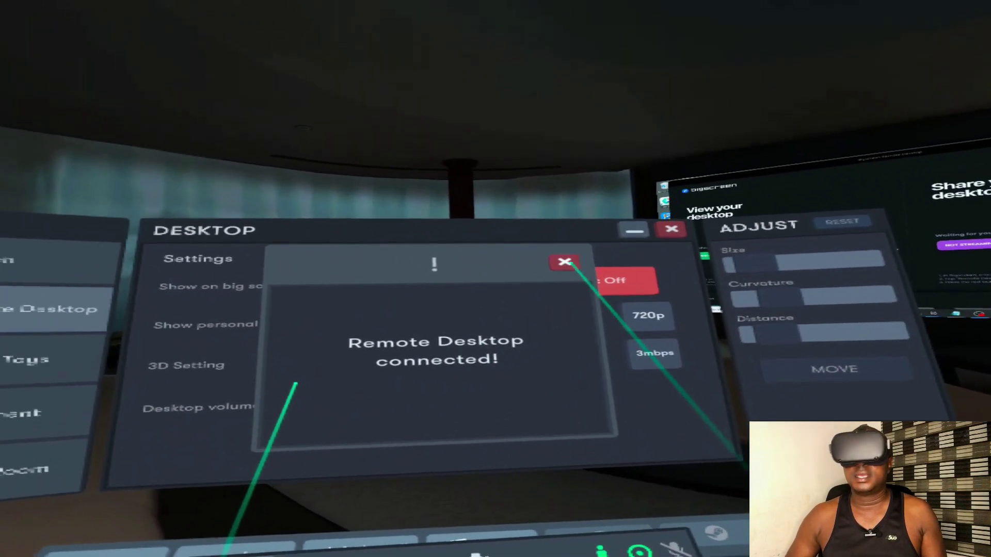
Show the desktop on both the big and personal screens, cycle 3D Setting, set volume 100%
{"action": "left_click", "coordinate": [564, 262]}
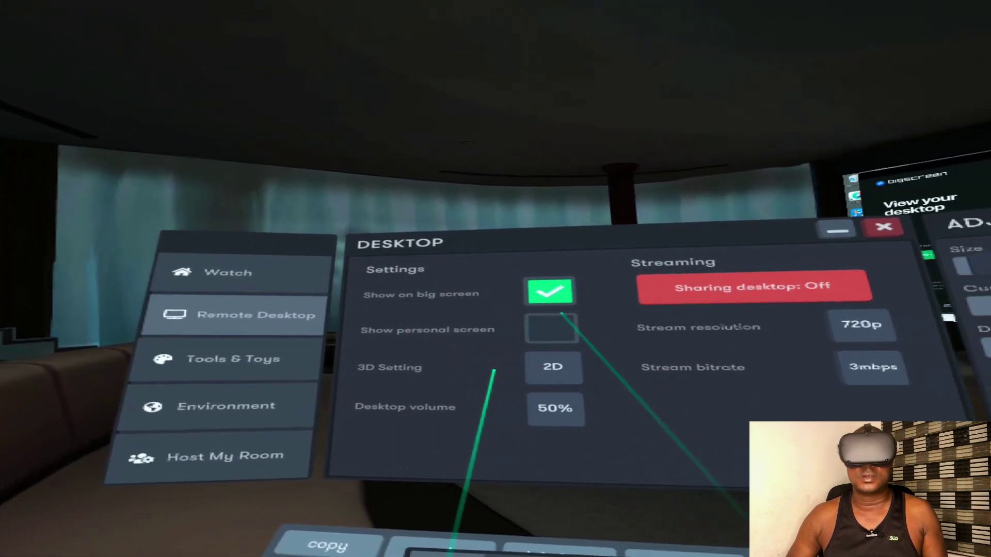
{"action": "left_click", "coordinate": [607, 298]}
{"action": "left_click", "coordinate": [525, 283]}
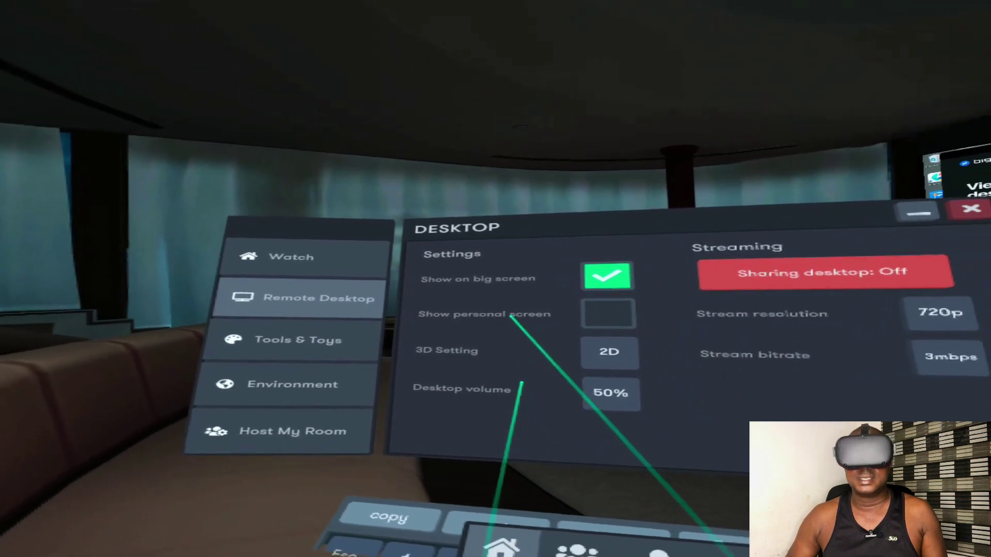
{"action": "left_click", "coordinate": [630, 319]}
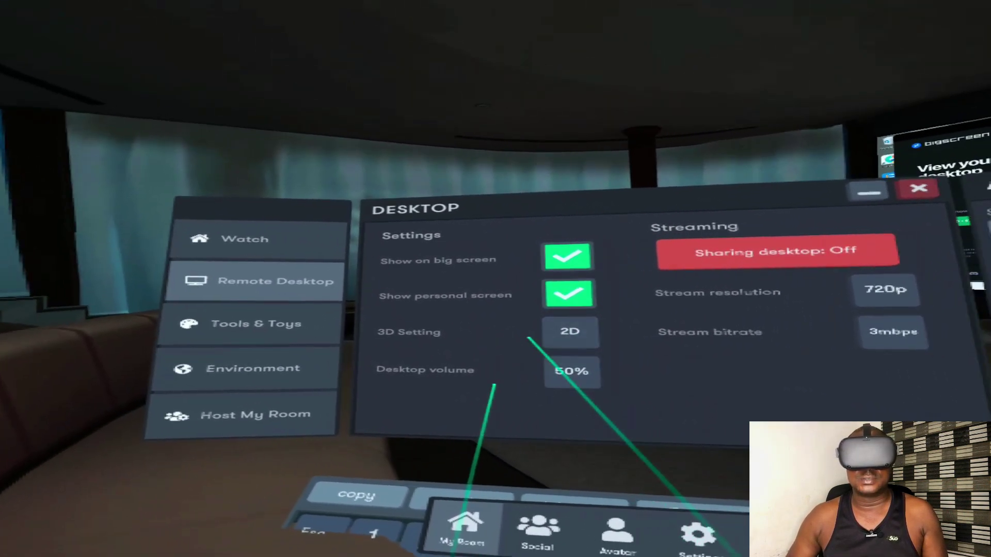
{"action": "left_click", "coordinate": [526, 329]}
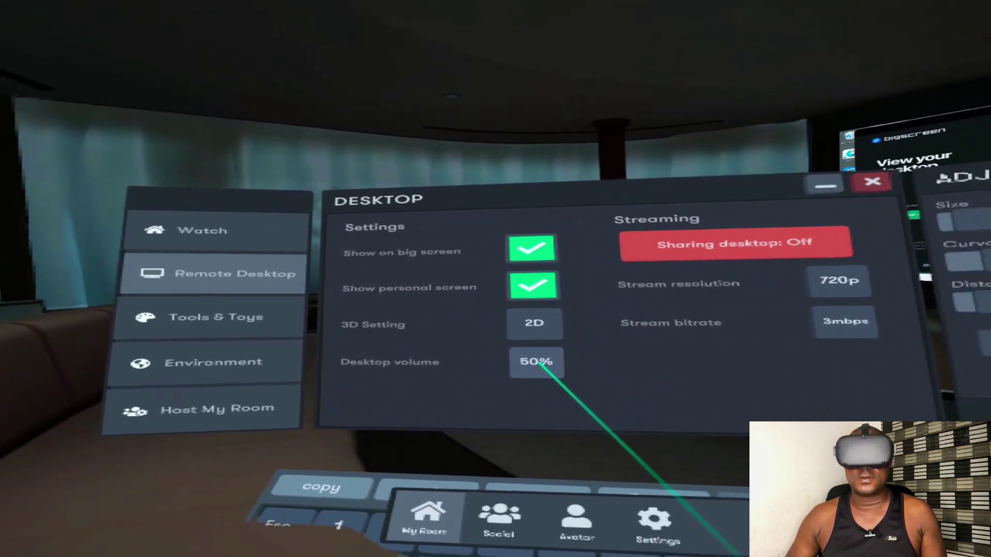
{"action": "left_click", "coordinate": [505, 360]}
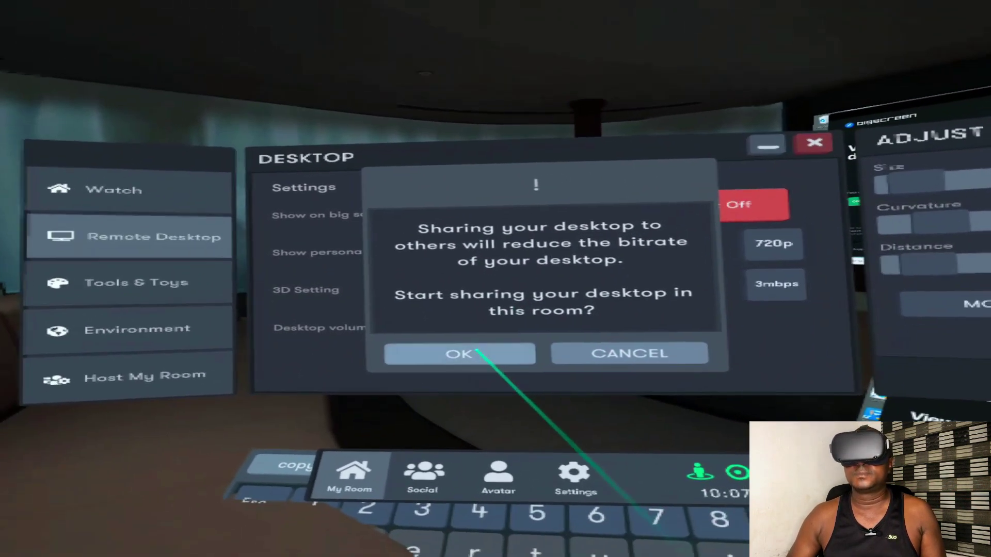
Turn desktop sharing on by confirming with OK
{"action": "left_click", "coordinate": [476, 351]}
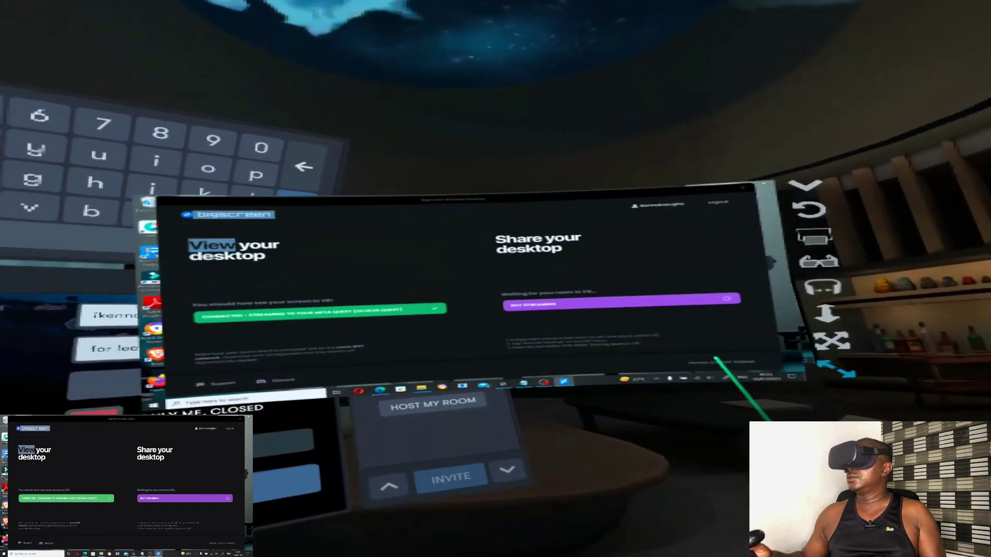
Move and resize the big desktop screen into place, then minimize the Host My Room panel
{"action": "left_click_drag", "start_coordinate": [614, 350], "coordinate": [475, 331]}
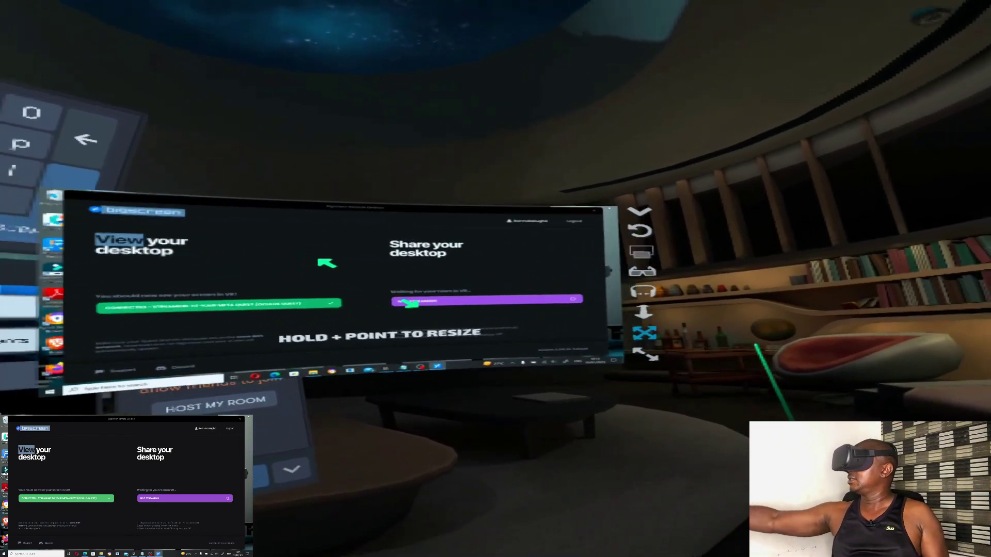
{"action": "left_click", "coordinate": [832, 307]}
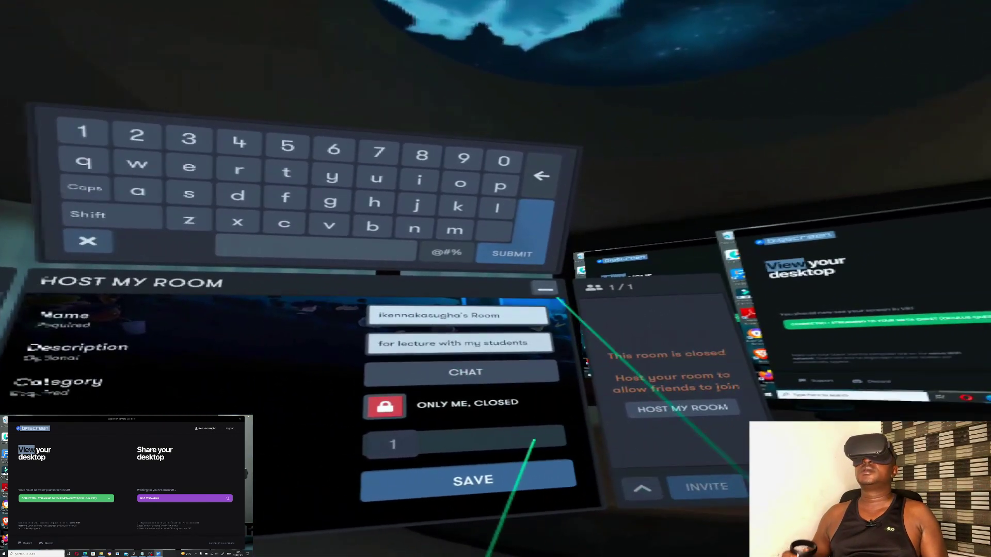
{"action": "left_click", "coordinate": [528, 287]}
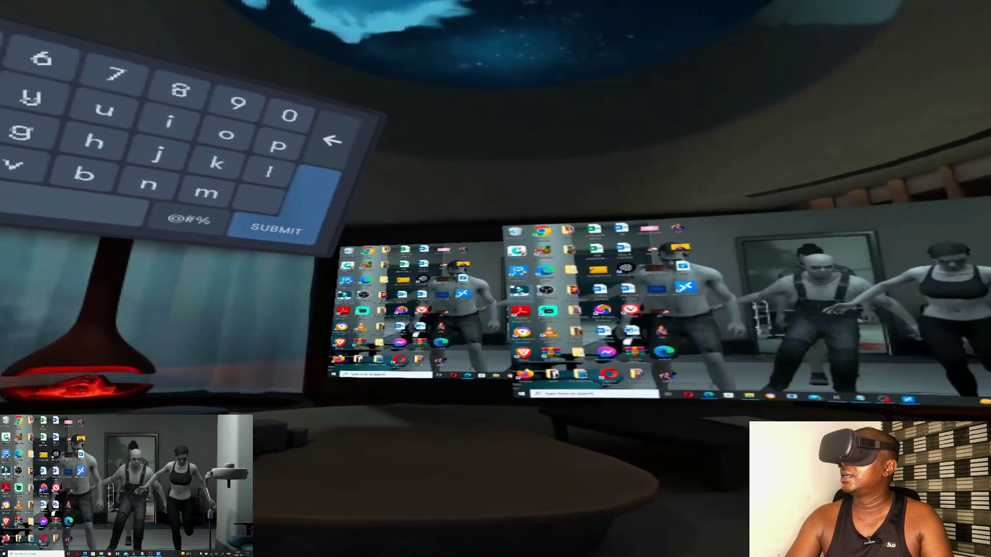
Launch Wondershare Filmora from its desktop shortcut on the streamed PC desktop
{"action": "right_click", "coordinate": [5, 469]}
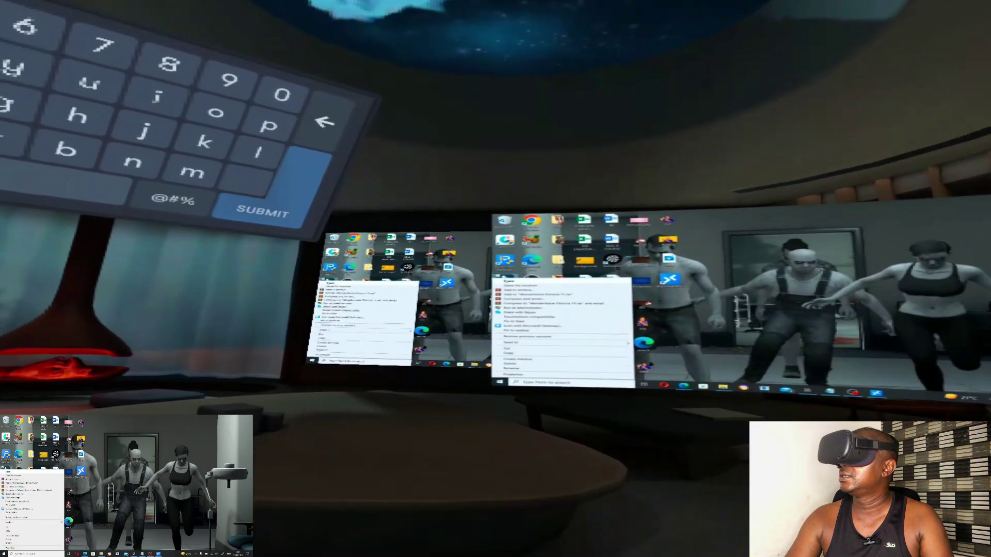
{"action": "key", "text": "Escape"}
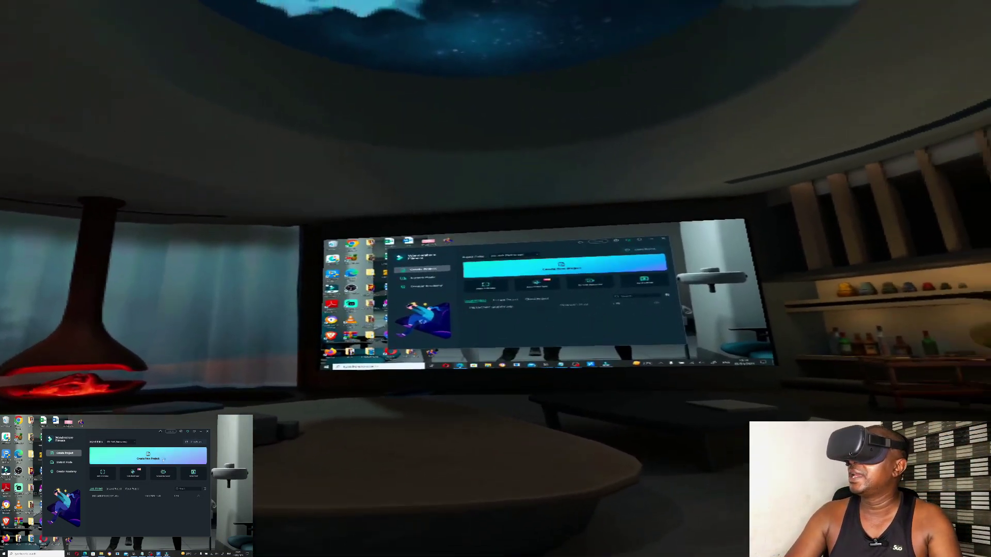
Choose Create New Project in Filmora's start window
{"action": "left_click", "coordinate": [170, 458]}
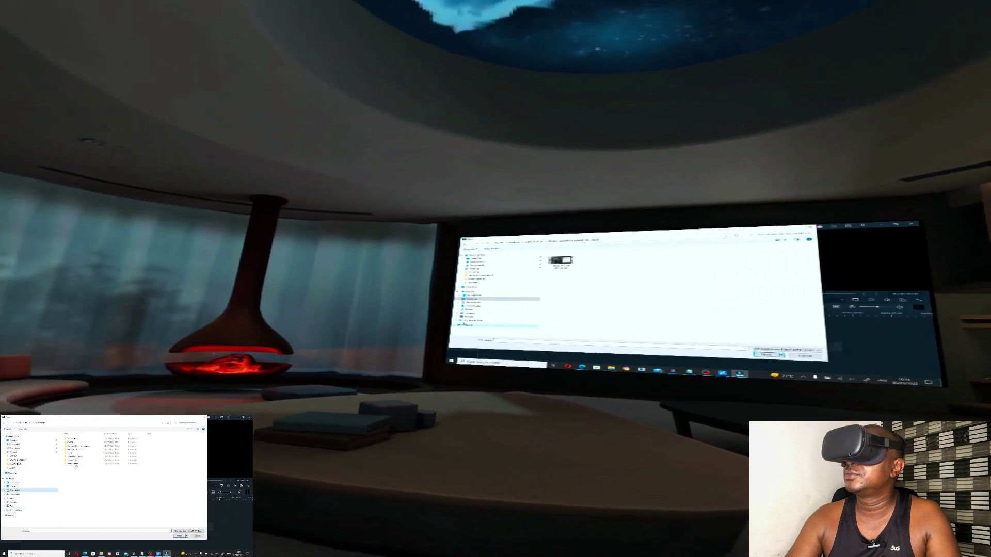
Browse three folders deep in the Open dialog and import the video clip
{"action": "double_click", "coordinate": [83, 464]}
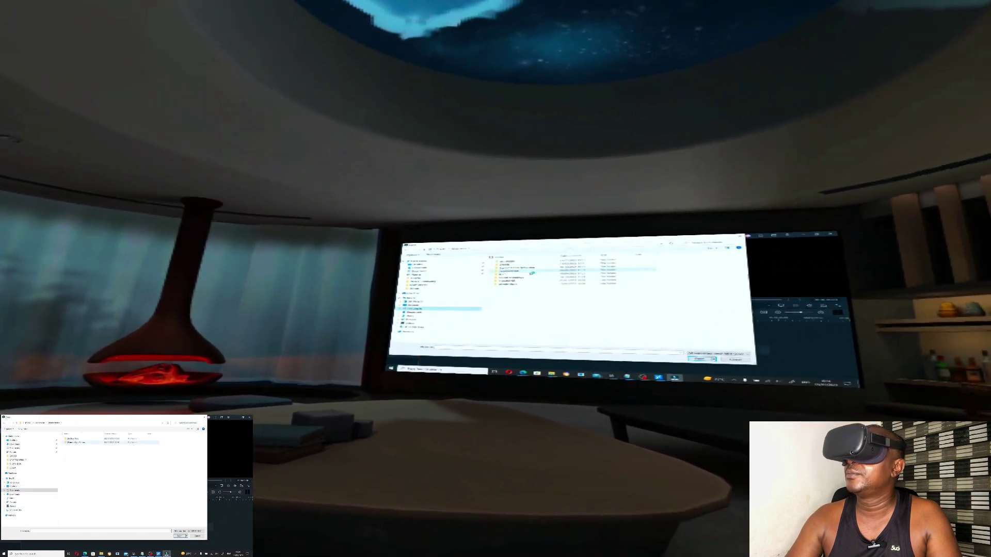
{"action": "double_click", "coordinate": [76, 442]}
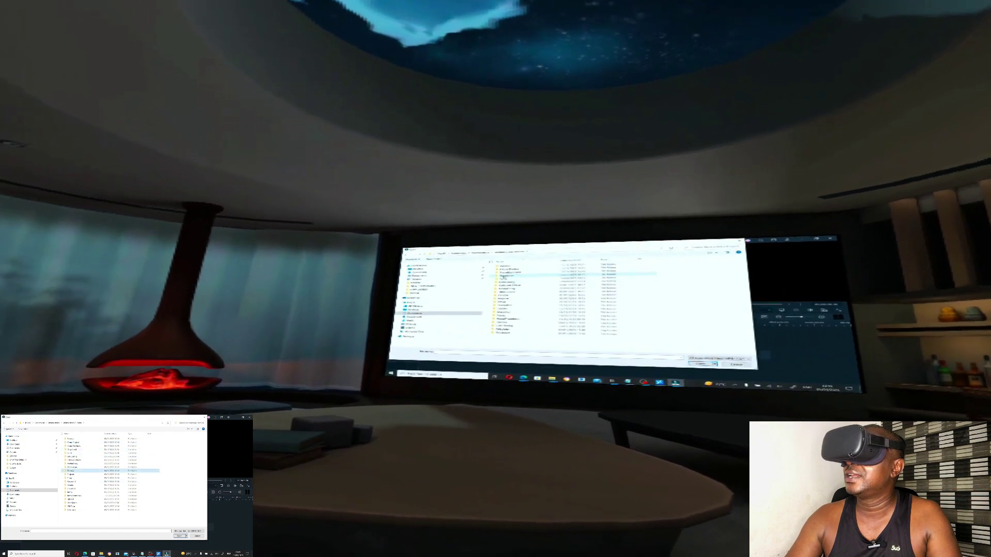
{"action": "double_click", "coordinate": [71, 470]}
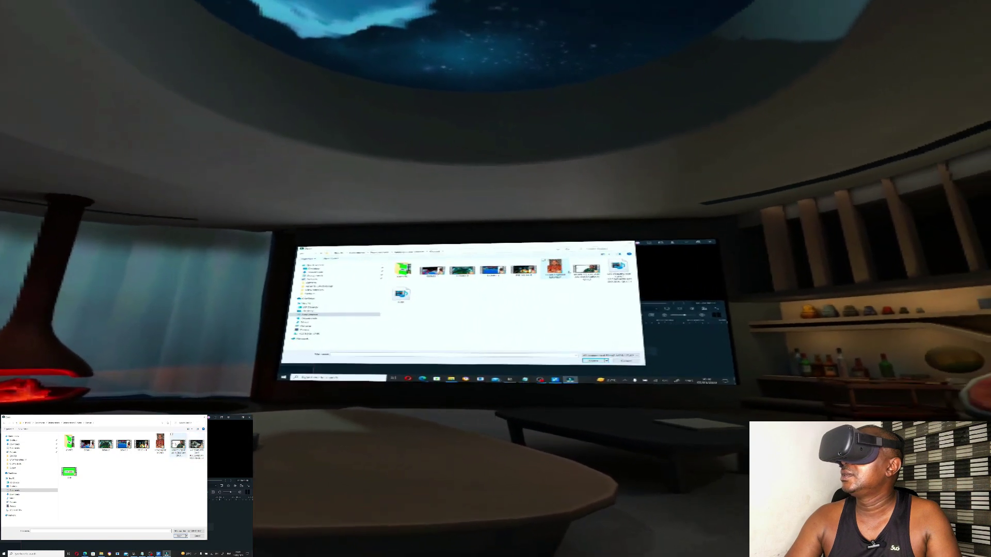
{"action": "double_click", "coordinate": [69, 472]}
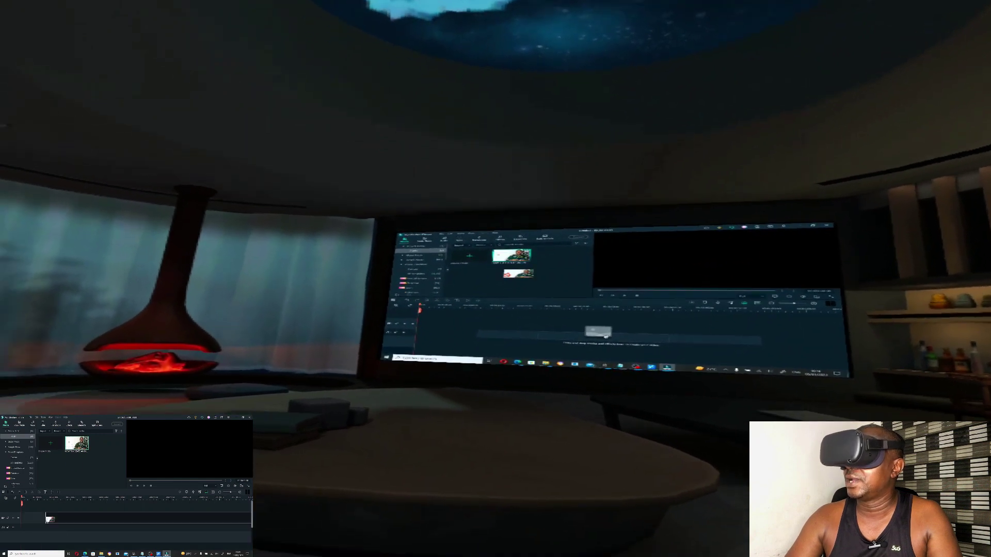
Place the imported clip on the first video track, seek into it, and start playback
{"action": "left_click_drag", "start_coordinate": [77, 444], "coordinate": [39, 515]}
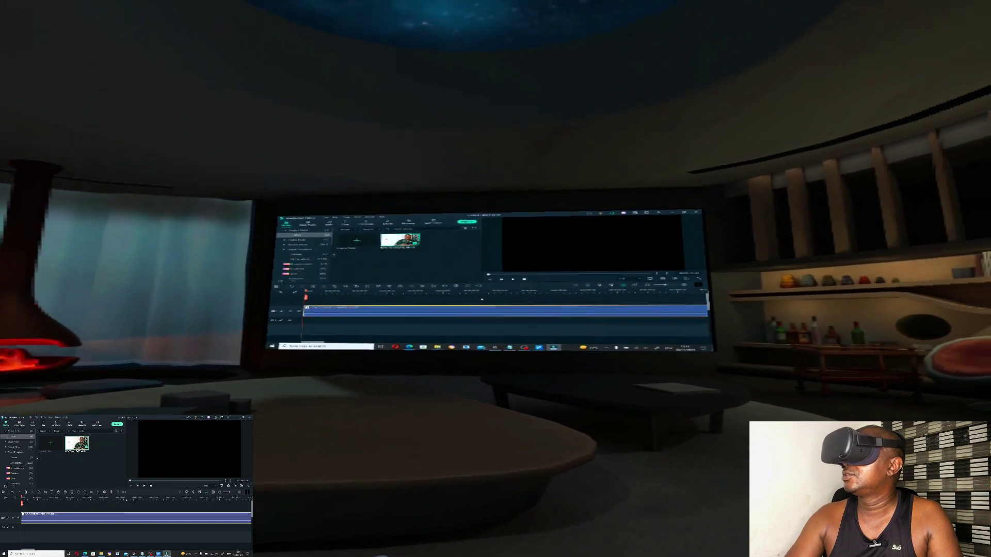
{"action": "left_click", "coordinate": [120, 499]}
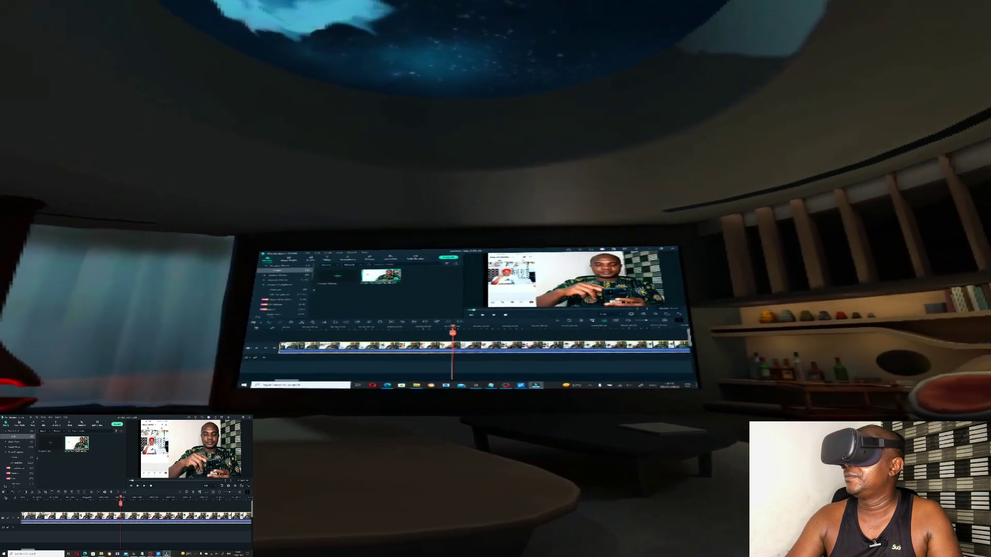
{"action": "left_click", "coordinate": [86, 498]}
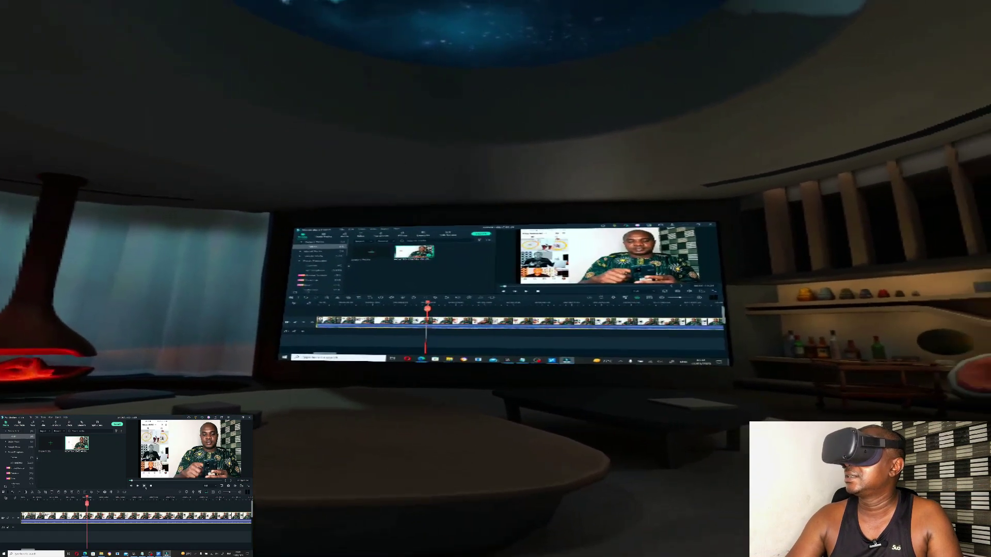
{"action": "left_click", "coordinate": [516, 296]}
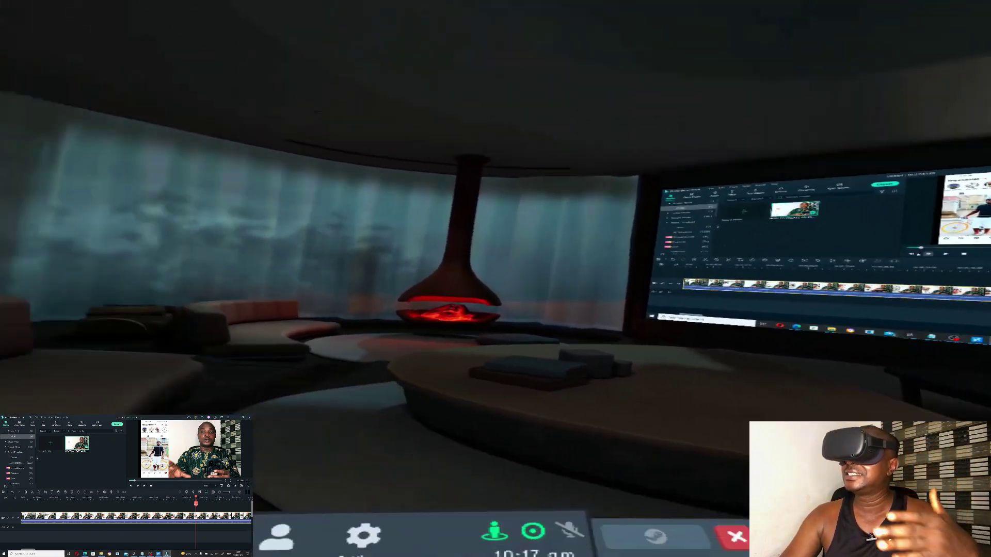
Jump back to an earlier point in the clip and open the built-in asset library
{"action": "left_click", "coordinate": [108, 504]}
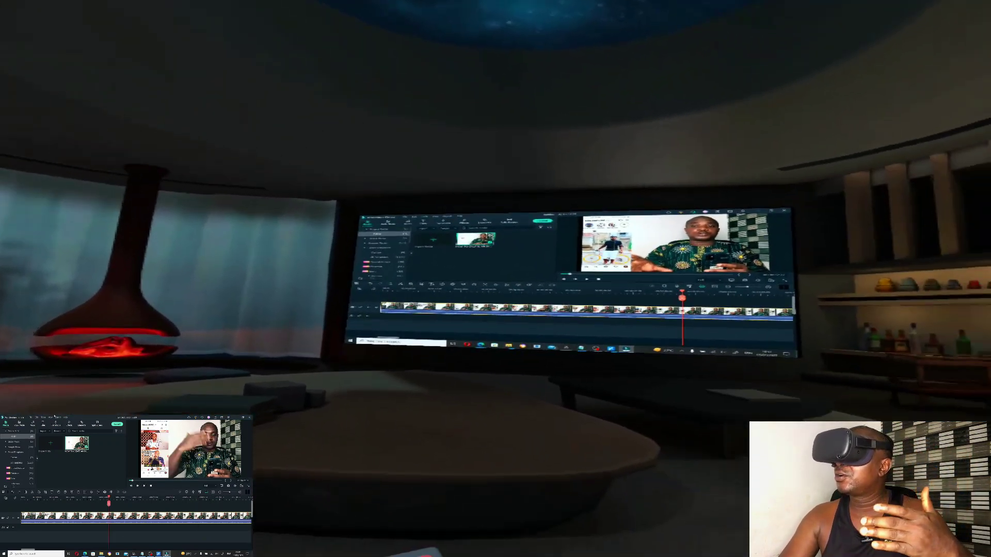
{"action": "left_click", "coordinate": [70, 424]}
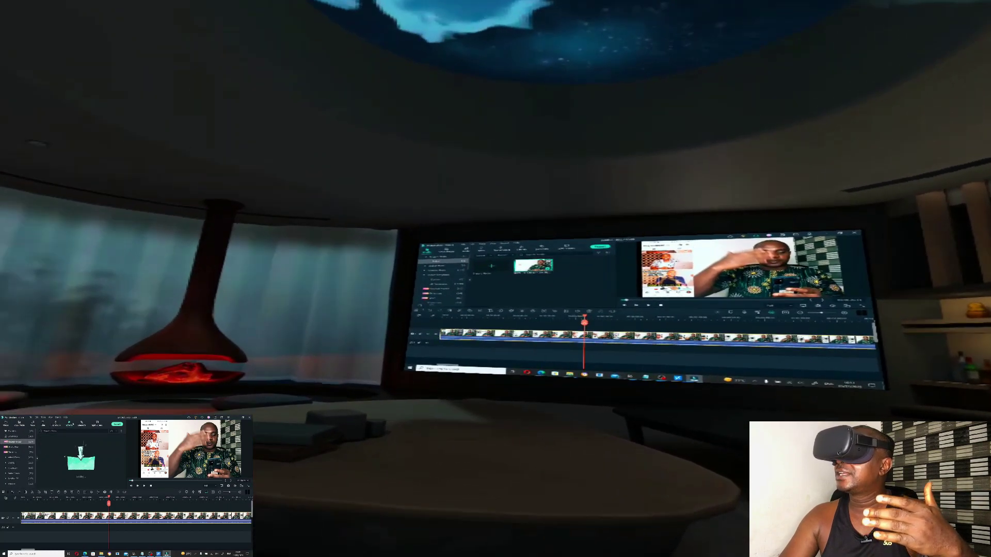